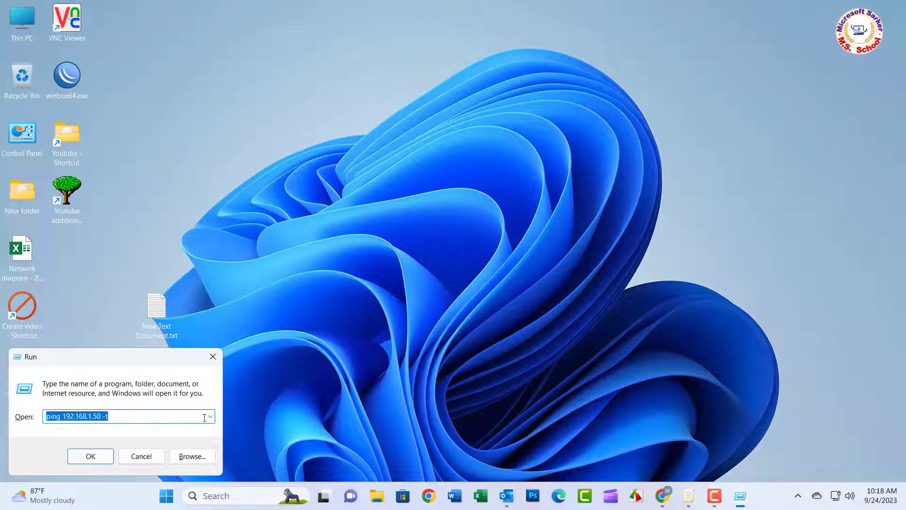
# Step: Run \\192.168.1.50 from the Run dialog and view the 'network name not found' error details
pyautogui.click(210, 416)
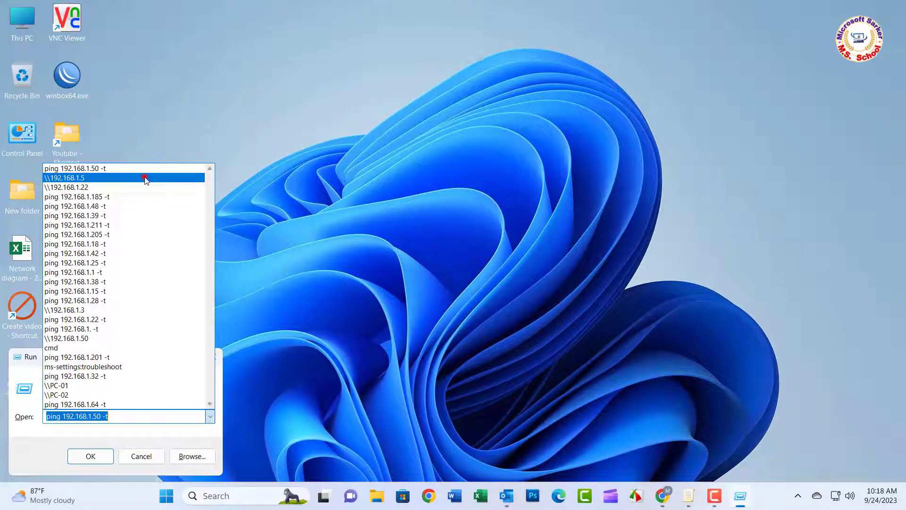
pyautogui.click(144, 178)
pyautogui.click(119, 416)
pyautogui.write('0')
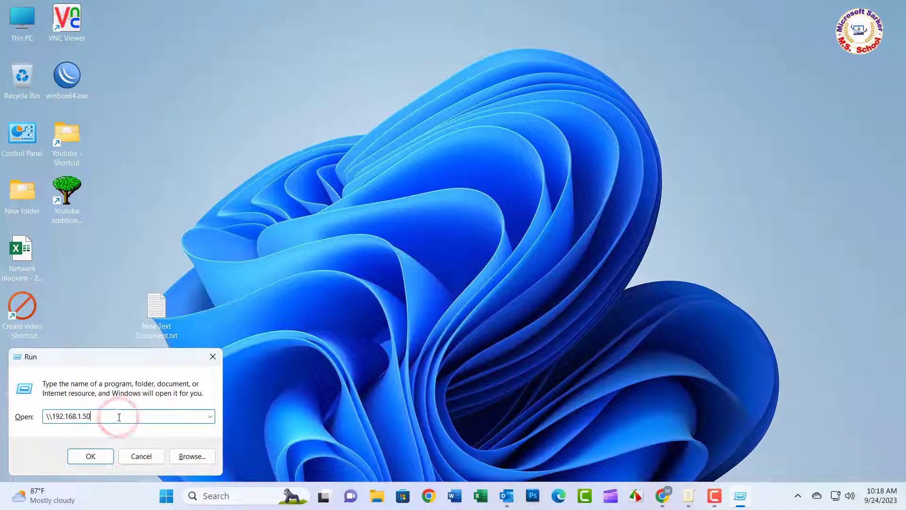
pyautogui.click(105, 458)
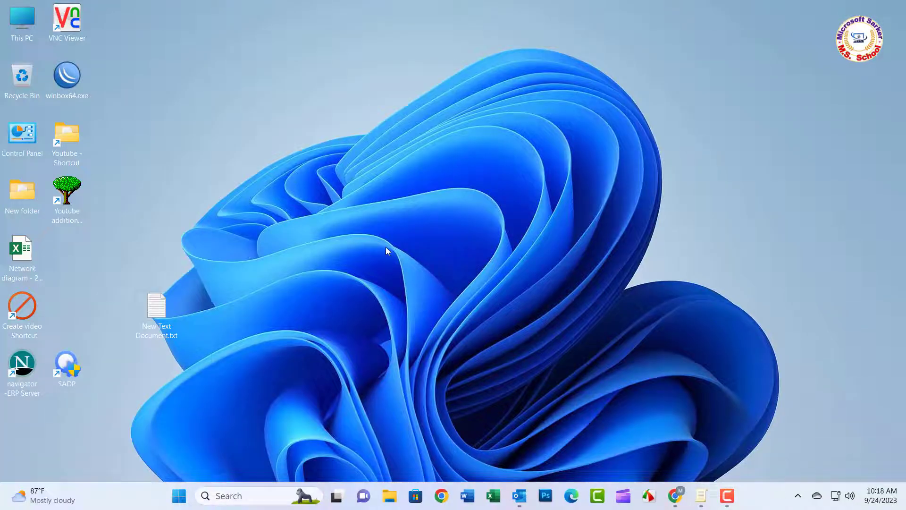
pyautogui.click(345, 263)
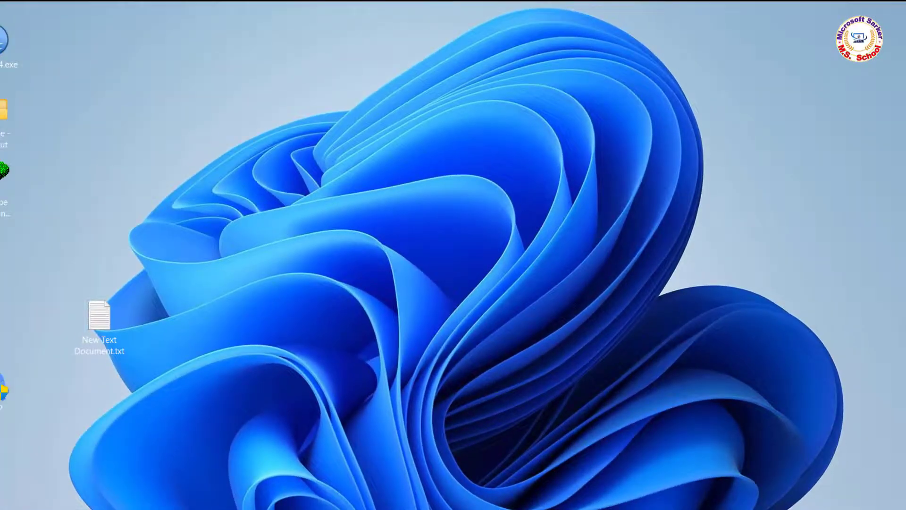
pyautogui.click(486, 242)
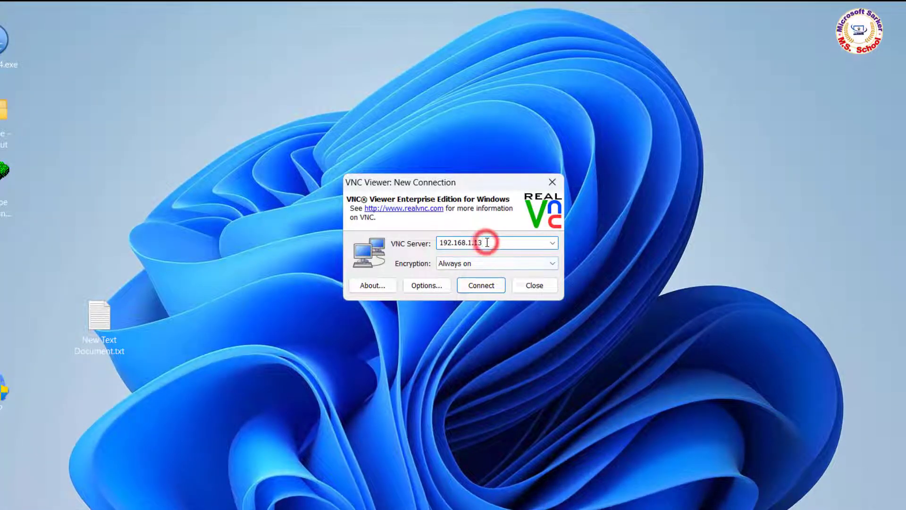
pyautogui.press('BackSpace')
pyautogui.press('BackSpace')
pyautogui.write('5')
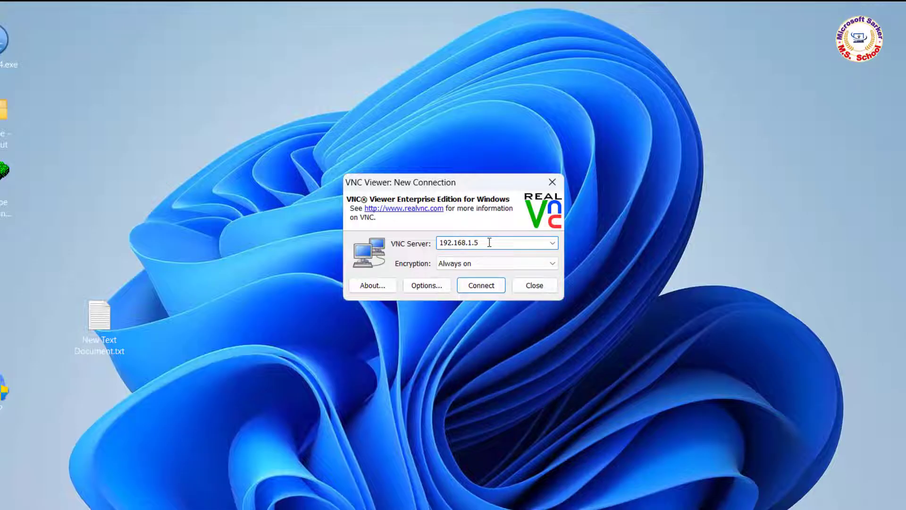
pyautogui.write('0')
pyautogui.click(480, 285)
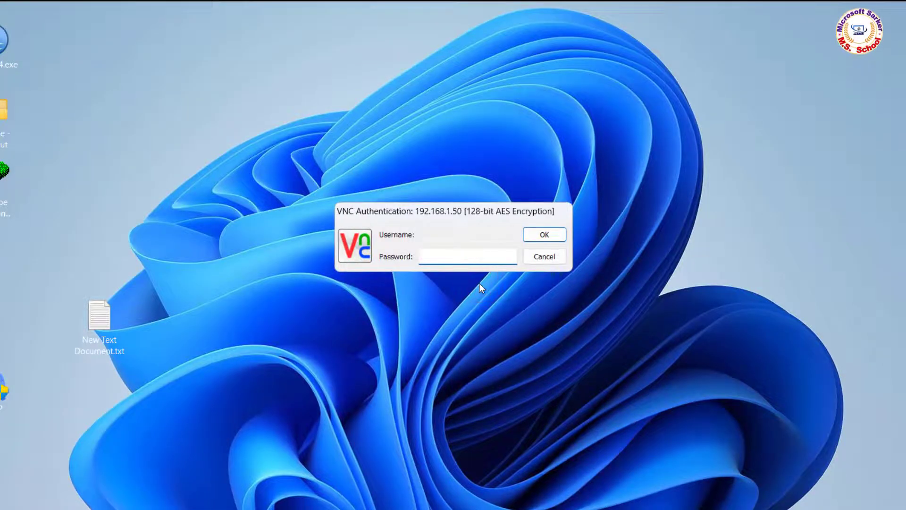
pyautogui.press('Return')
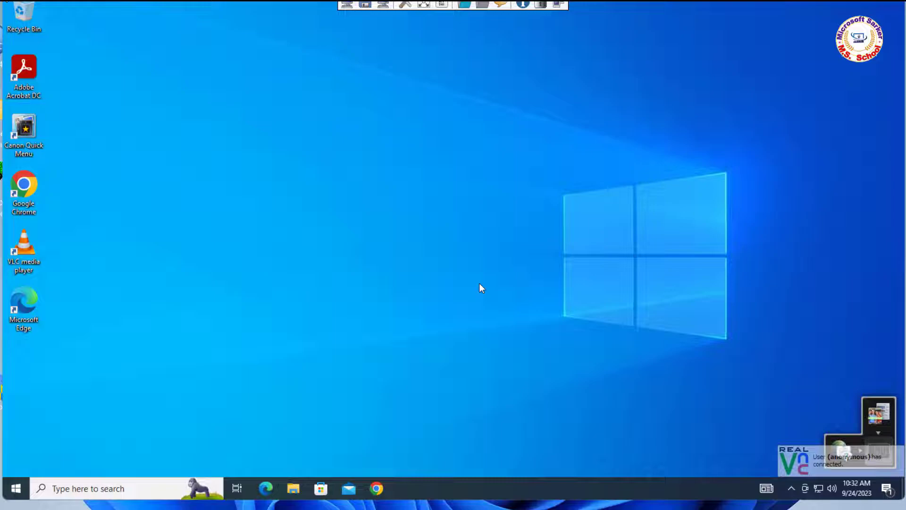
pyautogui.press('F8')
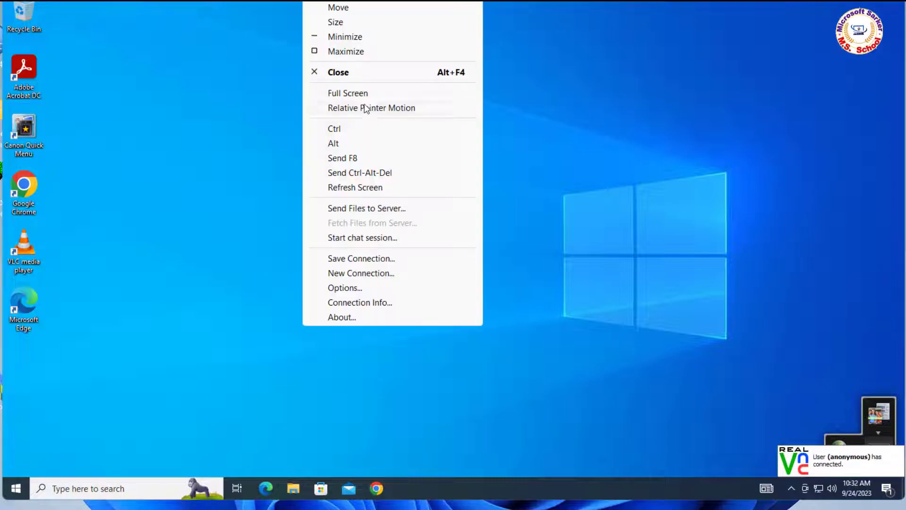
pyautogui.click(365, 93)
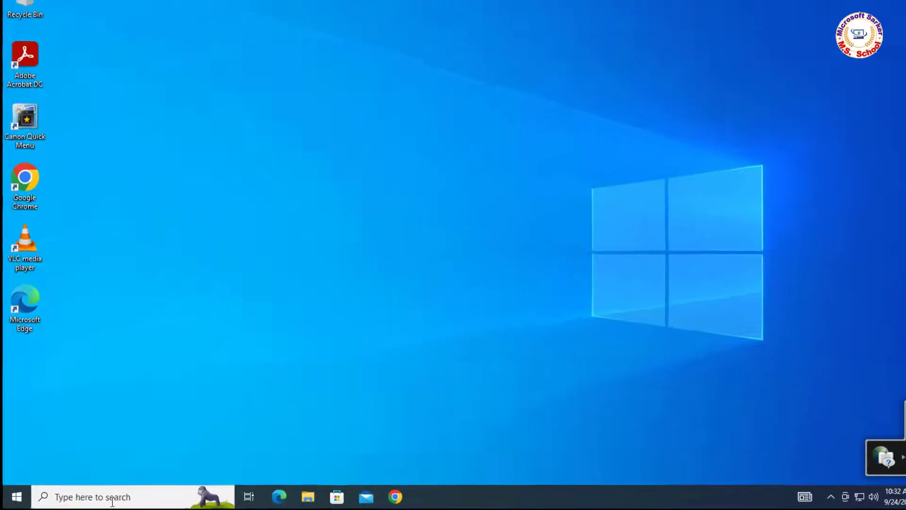
# Step: Search 'gpedi' on the remote taskbar so Edit group policy is the best match
pyautogui.click(113, 499)
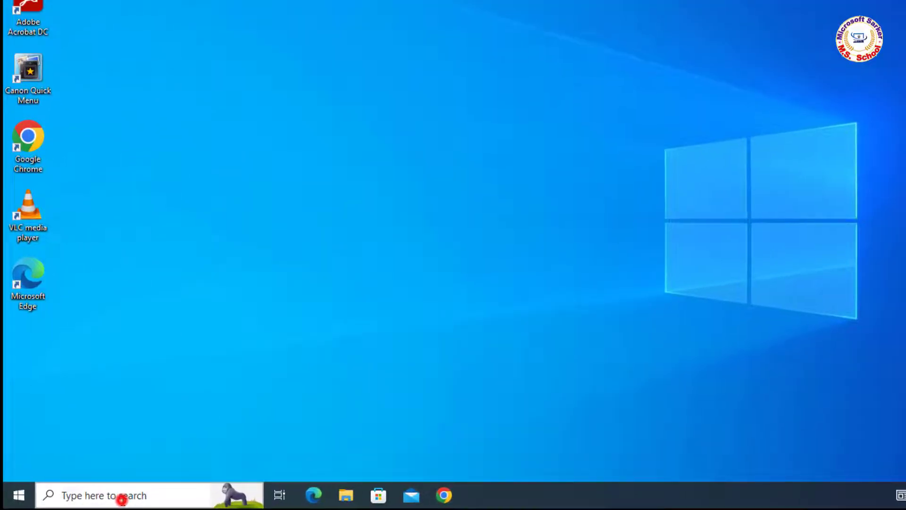
pyautogui.write('gr')
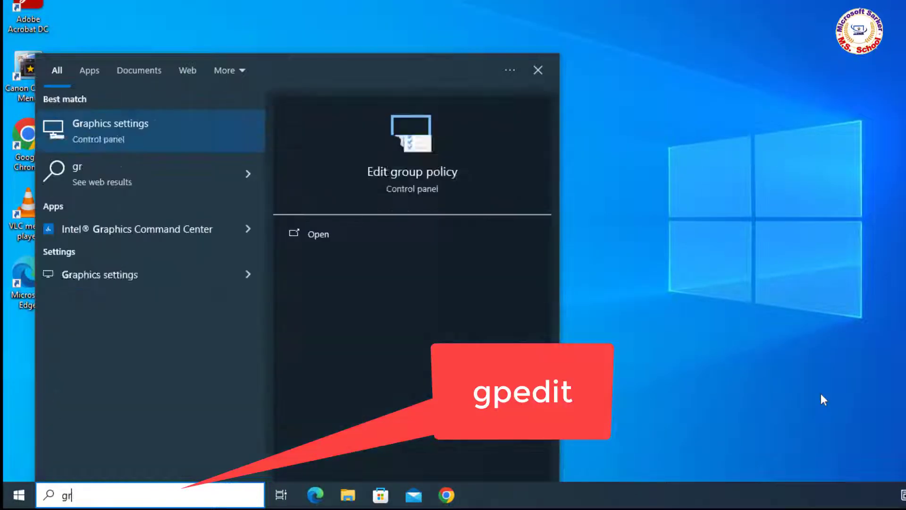
pyautogui.press('BackSpace')
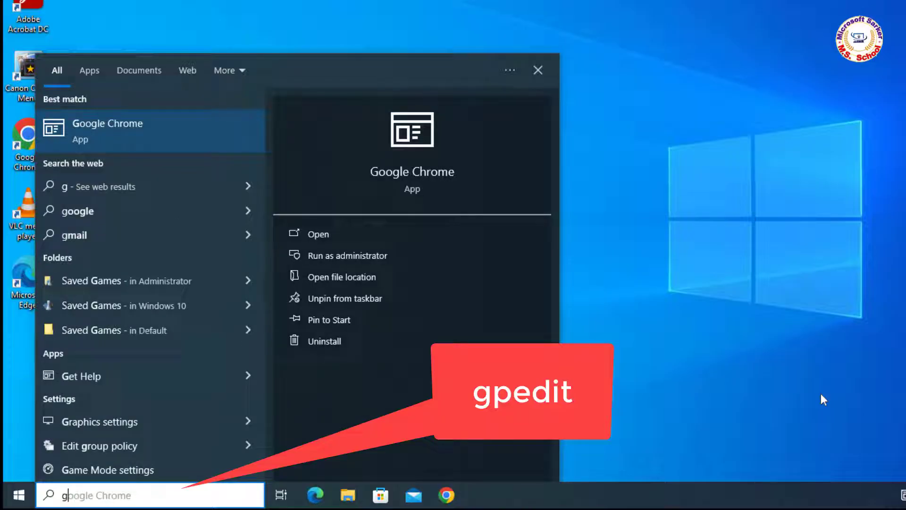
pyautogui.write('pedi')
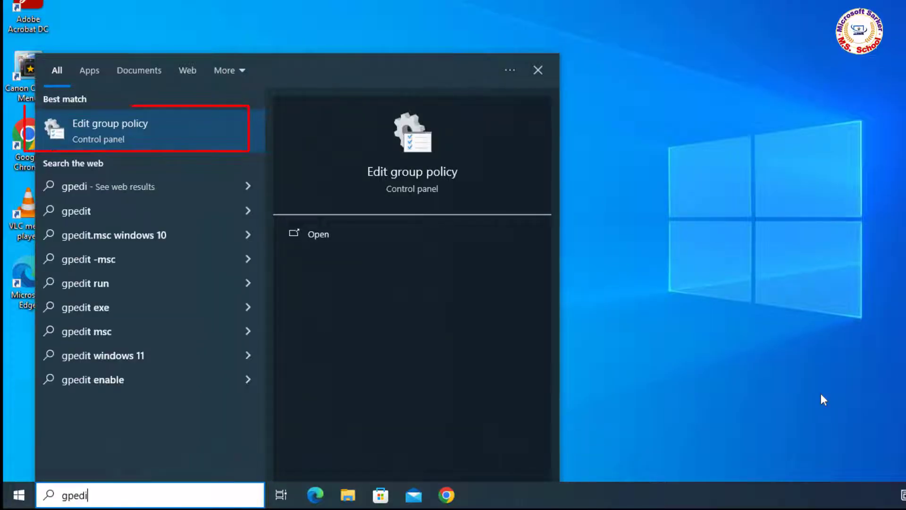
# Step: Open Edit group policy and expand Administrative Templates > System in a widened tree
pyautogui.click(124, 138)
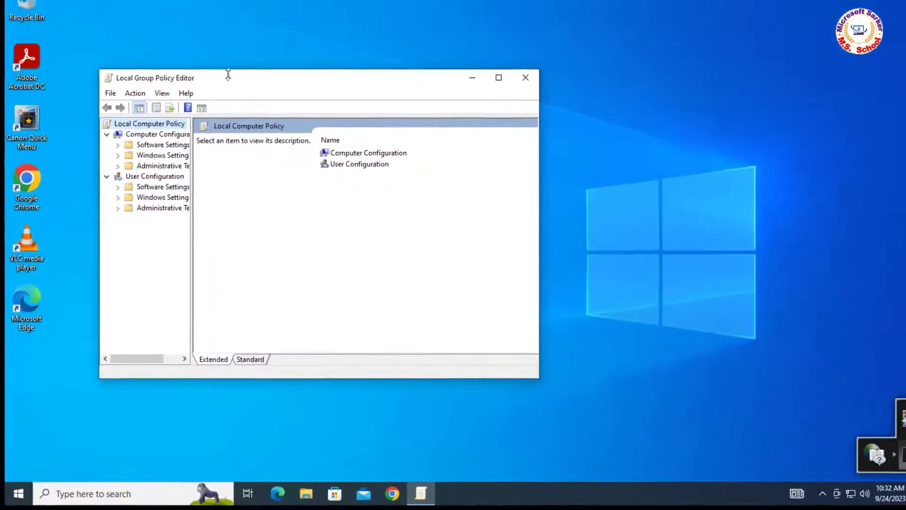
pyautogui.moveTo(228, 74); pyautogui.dragTo(363, 70)
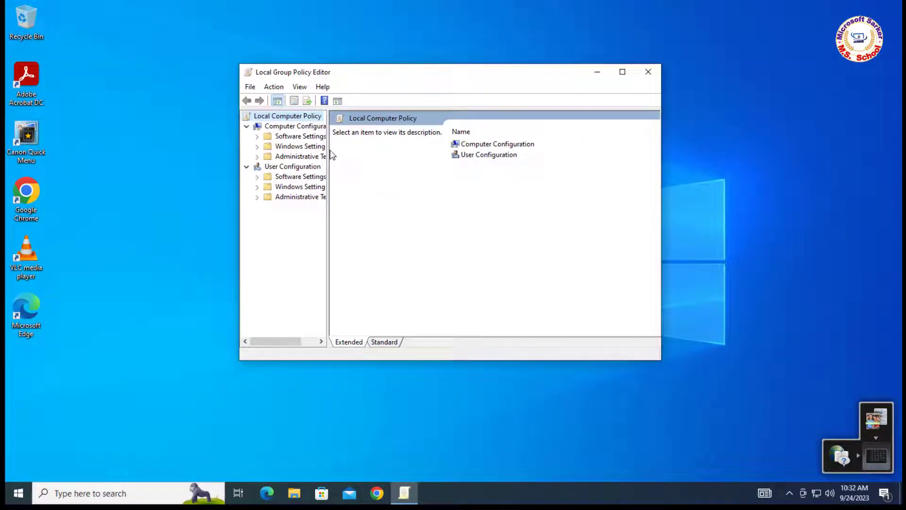
pyautogui.moveTo(327, 149); pyautogui.dragTo(364, 150)
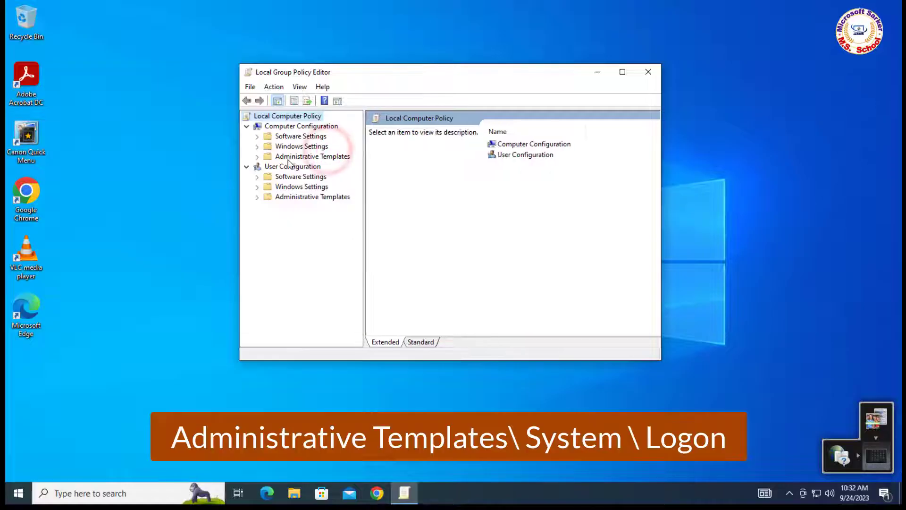
pyautogui.click(257, 157)
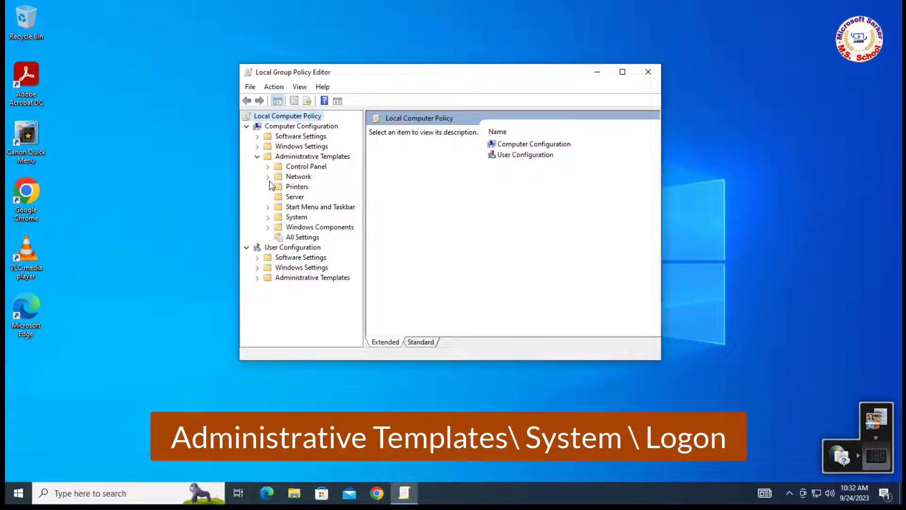
pyautogui.click(268, 218)
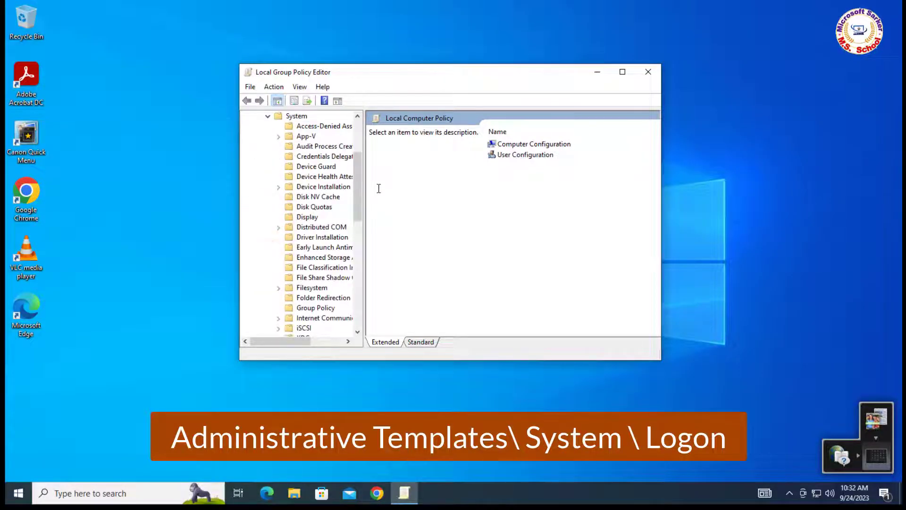
# Step: Show Logon settings in Standard view and select 'Always wait for the network at computer startup and logon'
pyautogui.moveTo(361, 192); pyautogui.dragTo(357, 233)
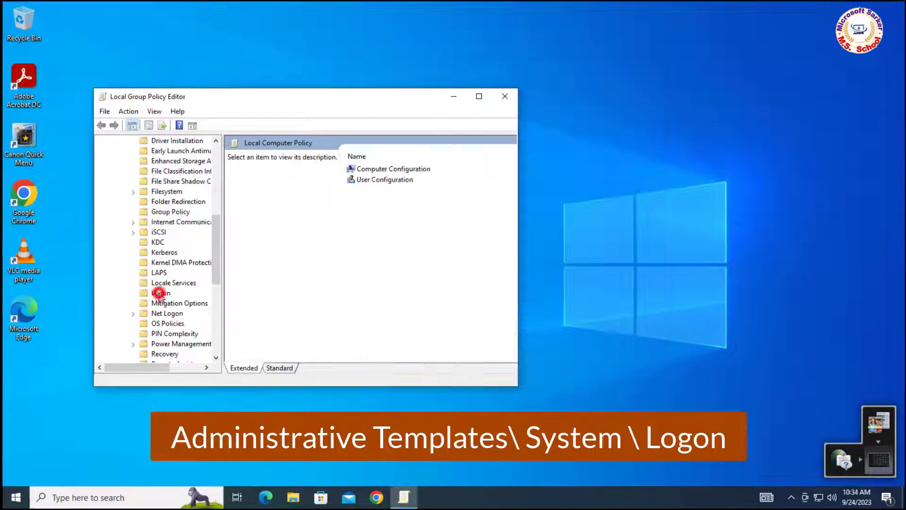
pyautogui.click(159, 293)
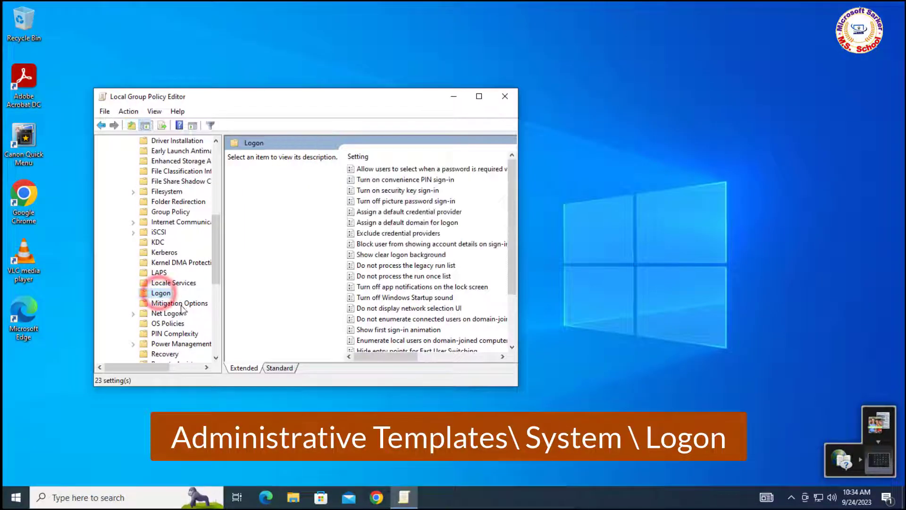
pyautogui.click(272, 370)
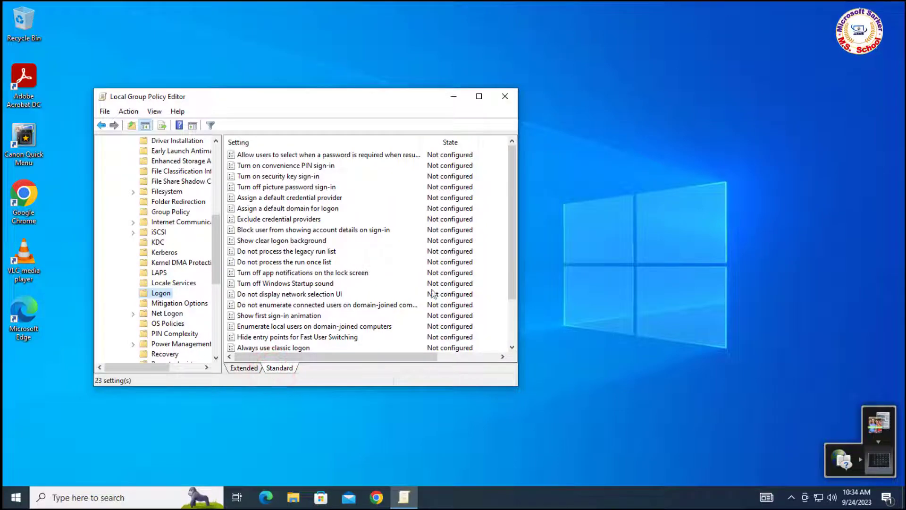
pyautogui.moveTo(511, 241); pyautogui.dragTo(507, 296)
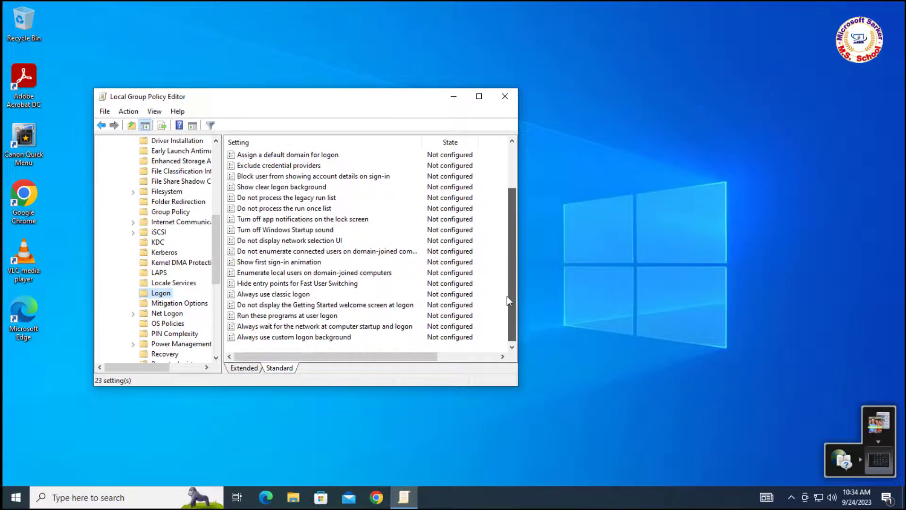
pyautogui.click(288, 327)
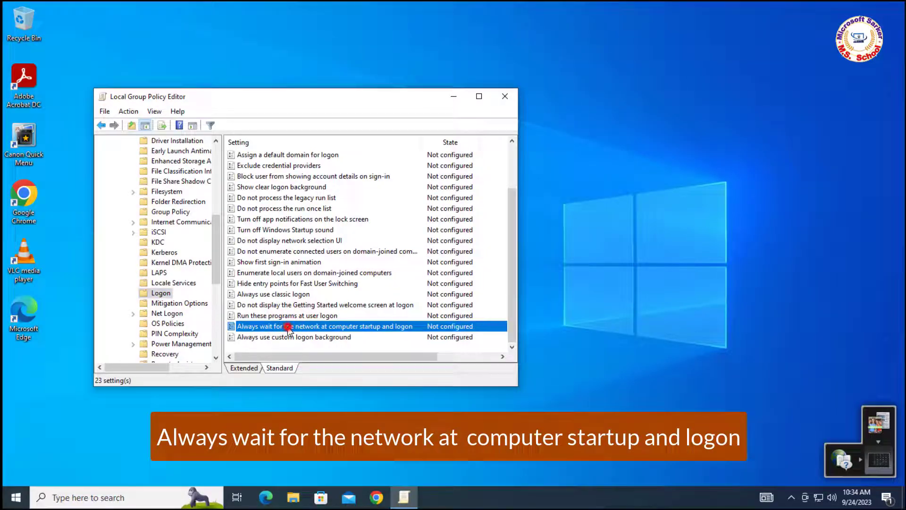
# Step: Set 'Always wait for the network at computer startup and logon' to Enabled and apply
pyautogui.doubleClick(288, 327)
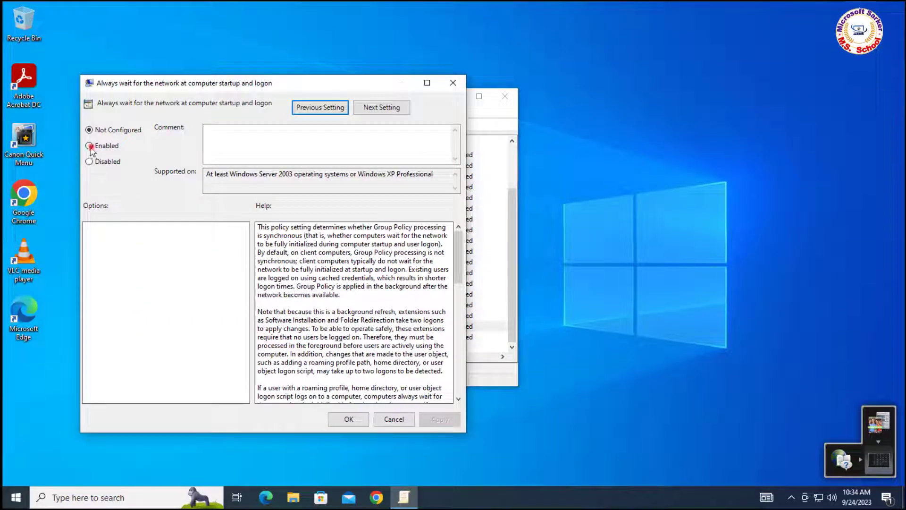
pyautogui.click(90, 146)
pyautogui.click(438, 419)
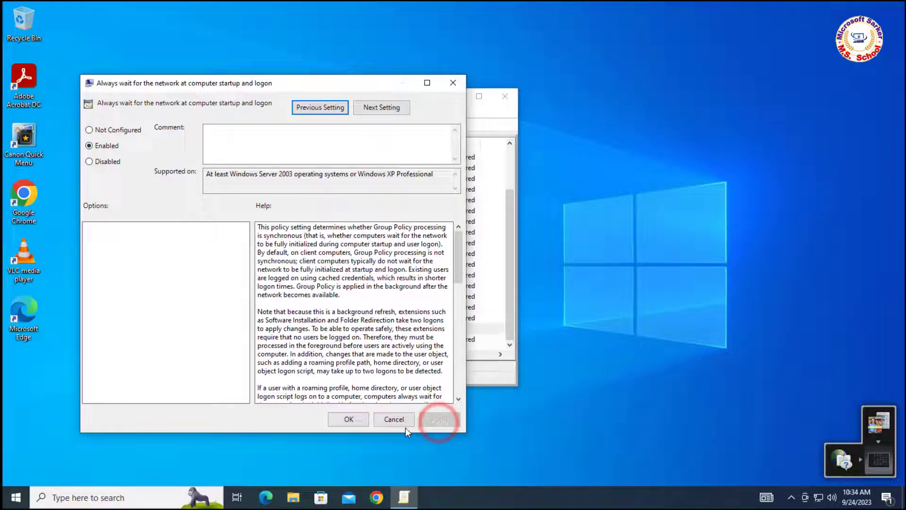
pyautogui.click(344, 419)
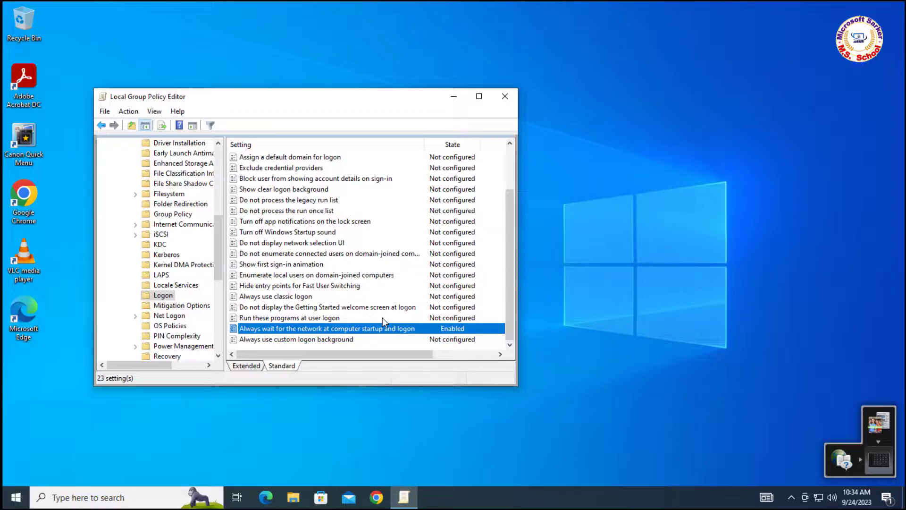
# Step: Close the policy editor and launch Command Prompt as administrator via a 'cmd' search
pyautogui.click(506, 93)
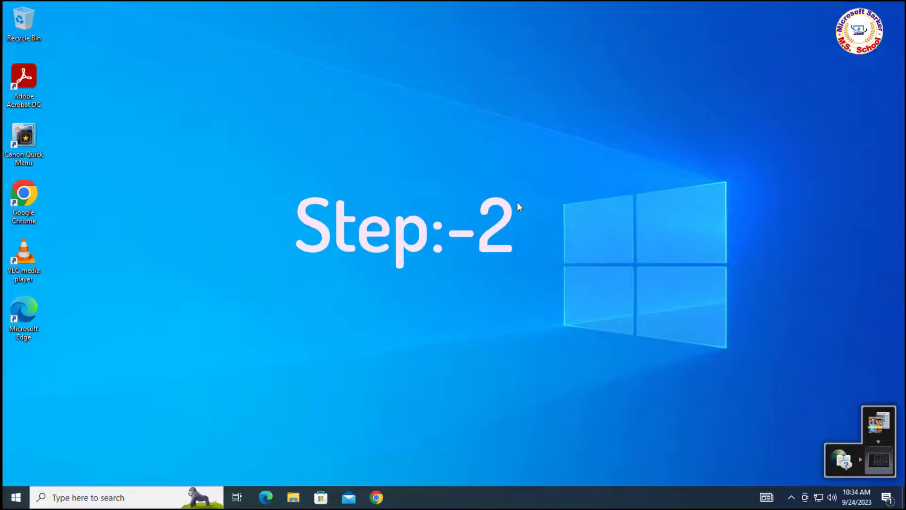
pyautogui.click(126, 496)
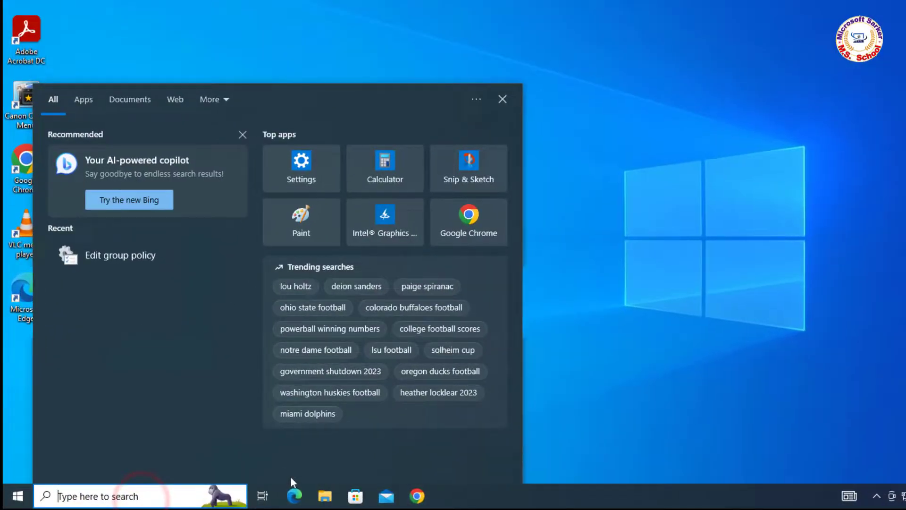
pyautogui.write('cmd')
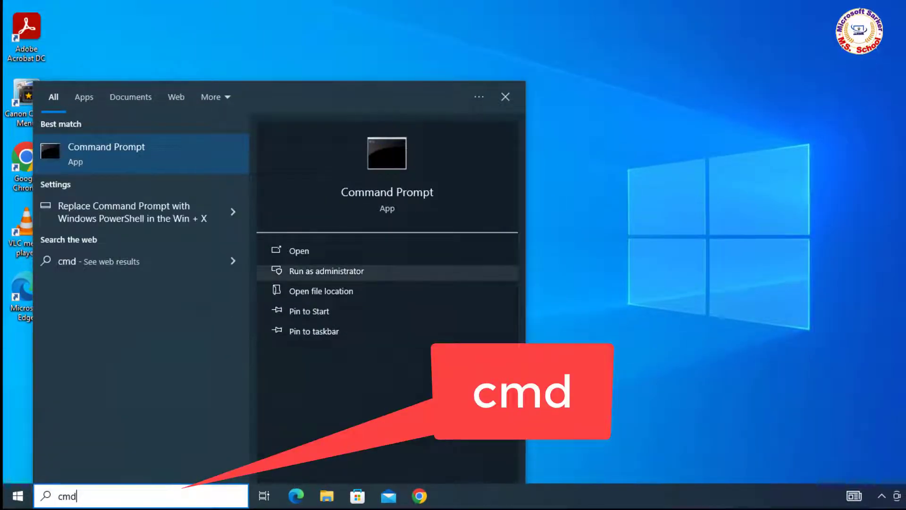
pyautogui.rightClick(116, 152)
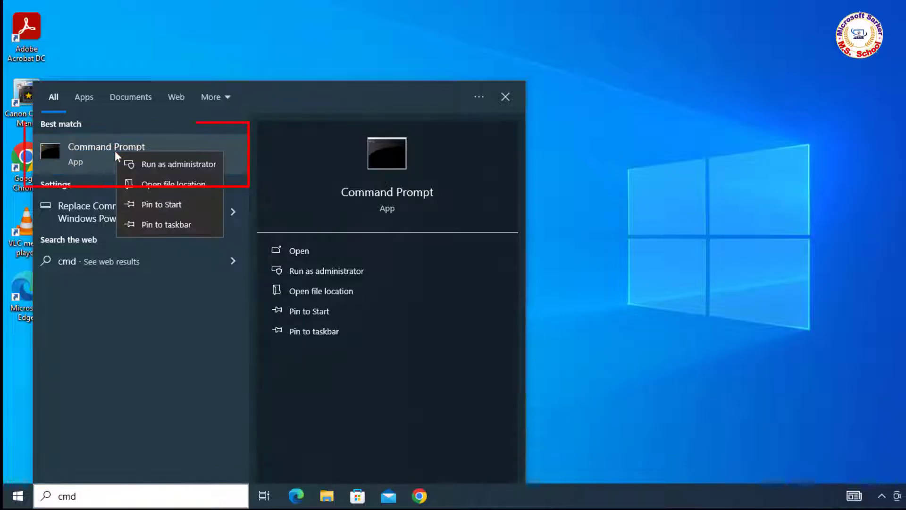
pyautogui.click(141, 164)
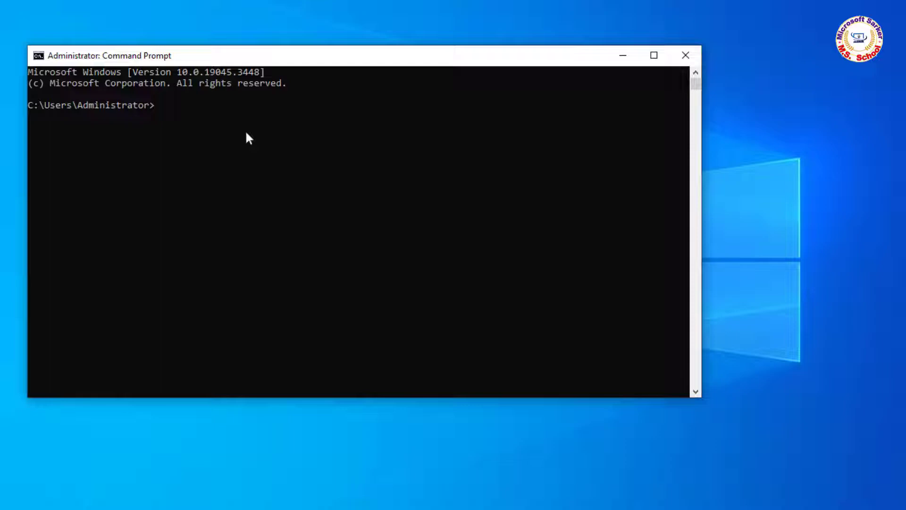
# Step: Run 'sfc /scannow' at the administrator prompt
pyautogui.write('sf')
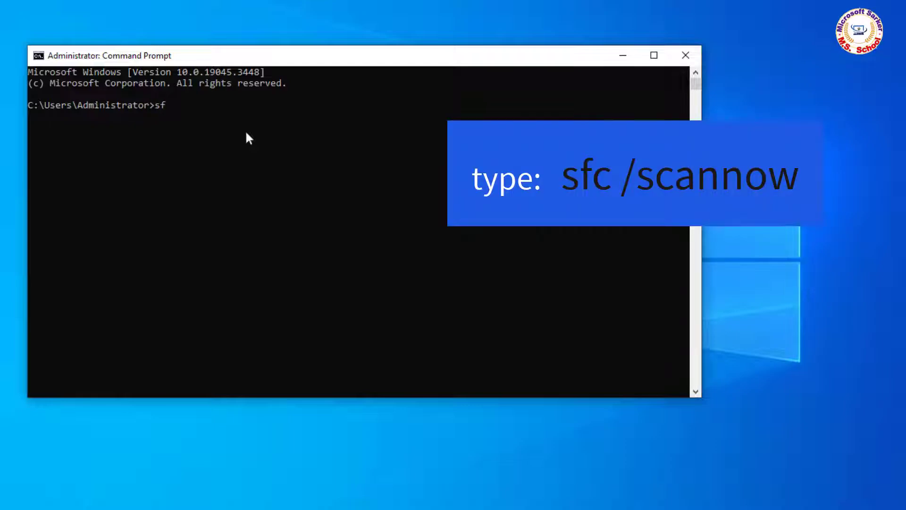
pyautogui.write('c')
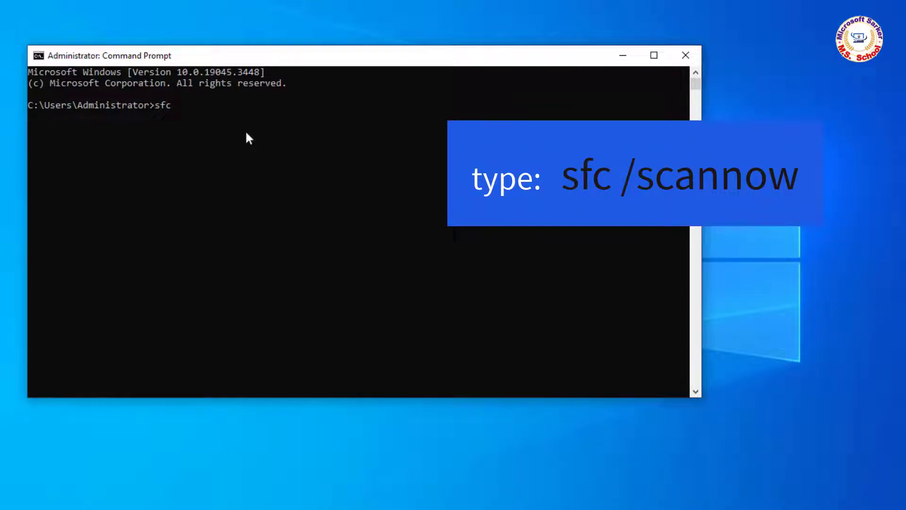
pyautogui.write(' /sc')
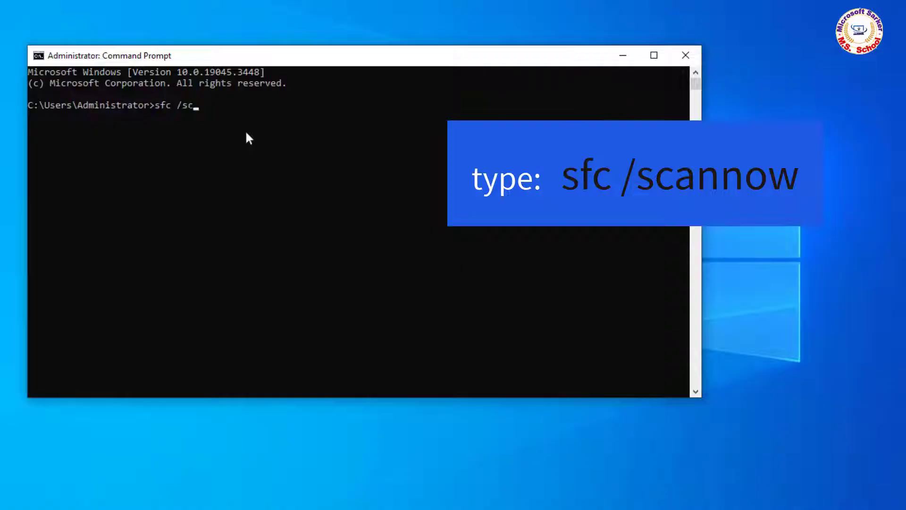
pyautogui.write('annow')
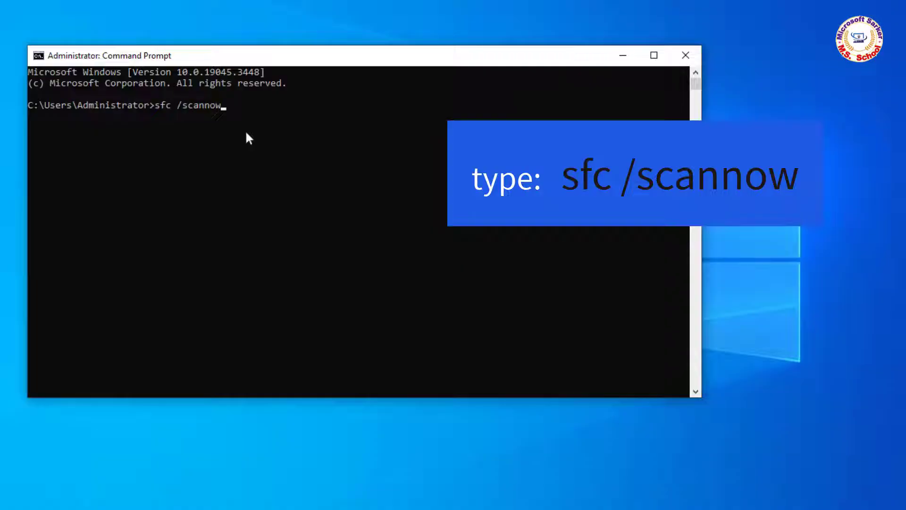
pyautogui.press('Return')
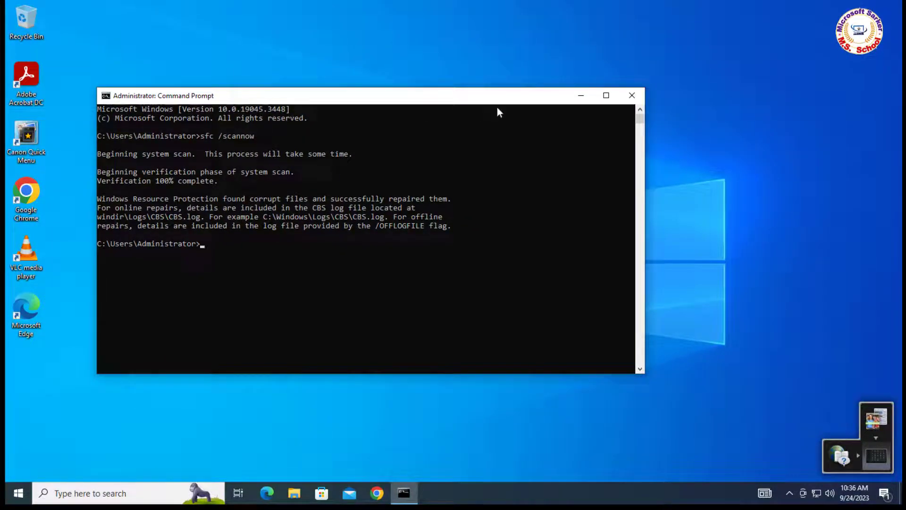
# Step: Close Command Prompt, open %temp%, and permanently delete all its files
pyautogui.click(637, 97)
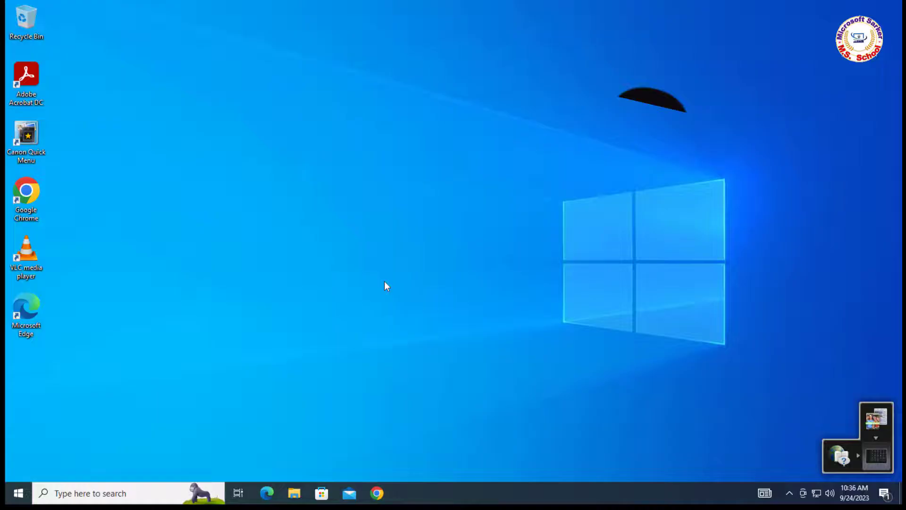
pyautogui.press('super+r')
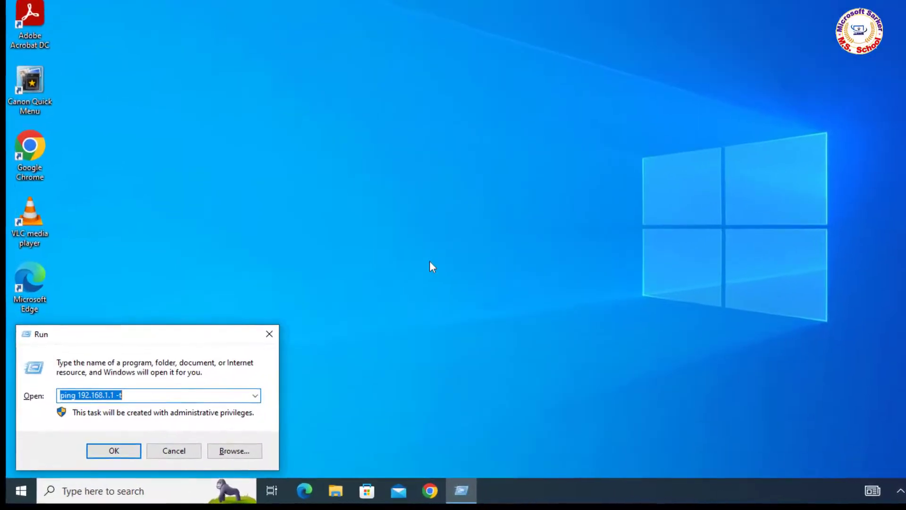
pyautogui.write('%')
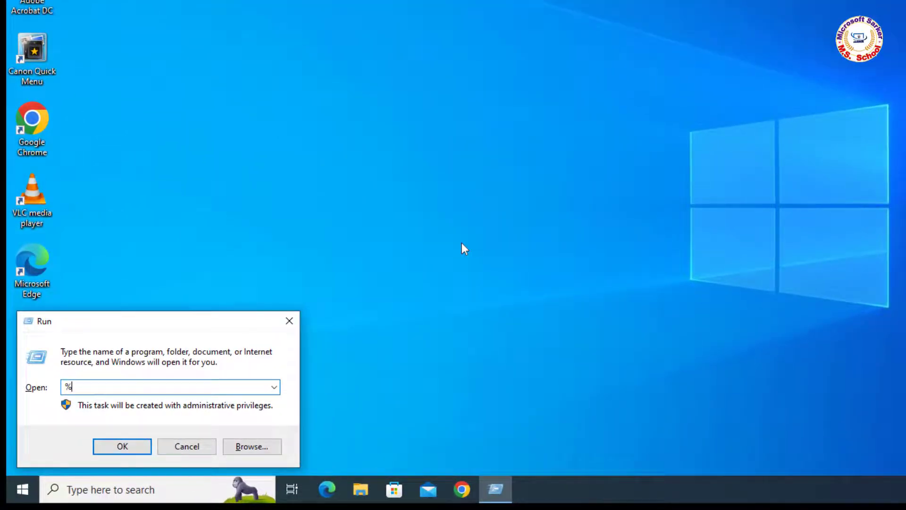
pyautogui.write('temp')
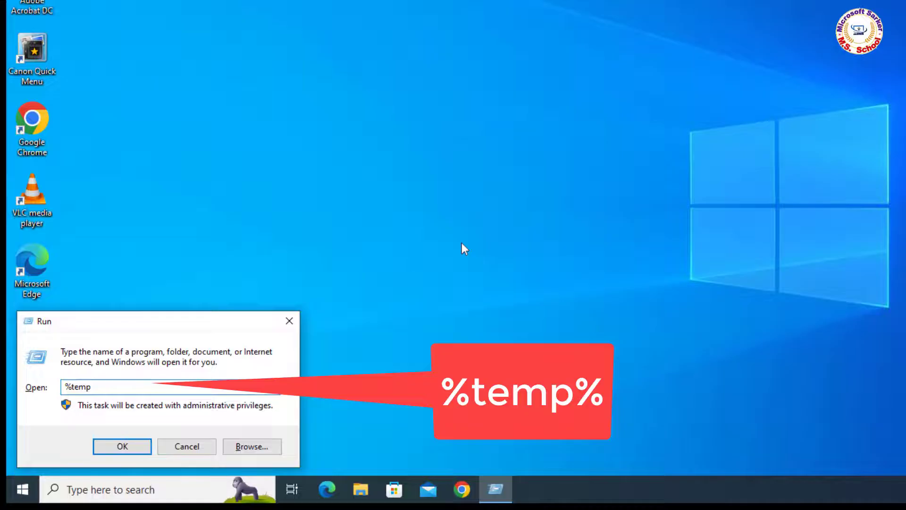
pyautogui.write('%')
pyautogui.press('Return')
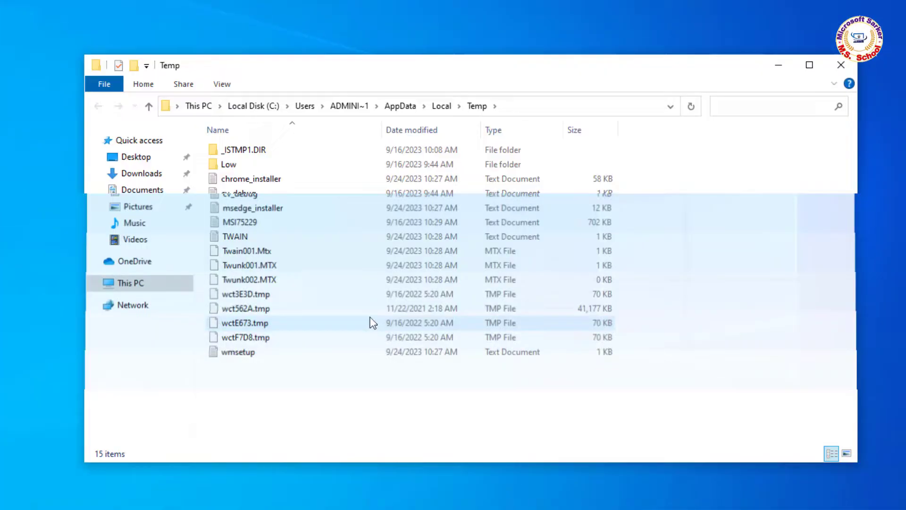
pyautogui.hotkey('ctrl', 'a')
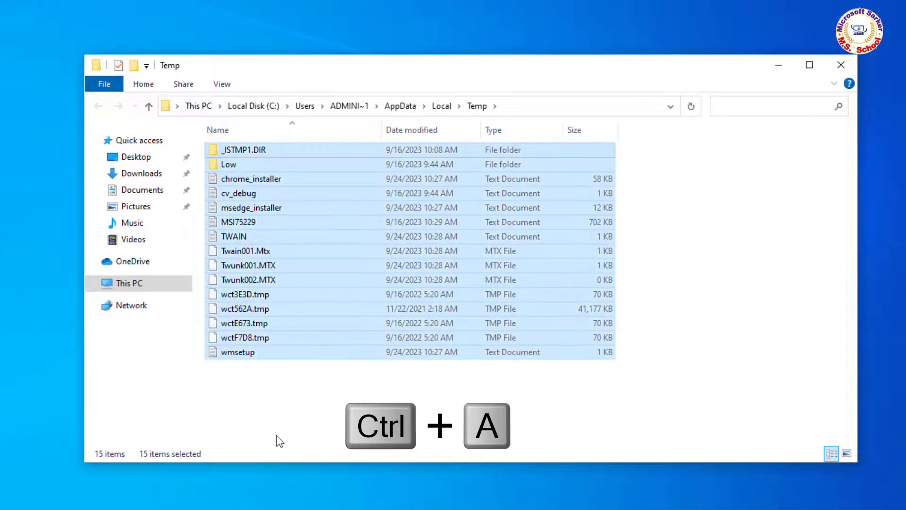
pyautogui.hotkey('shift', 'Delete')
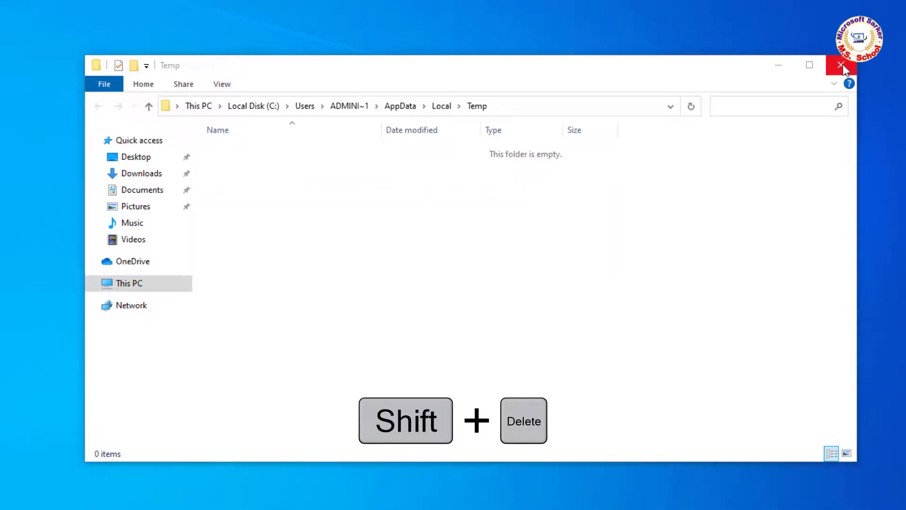
# Step: Close the Temp folder and choose Restart from the Start menu power options
pyautogui.click(772, 85)
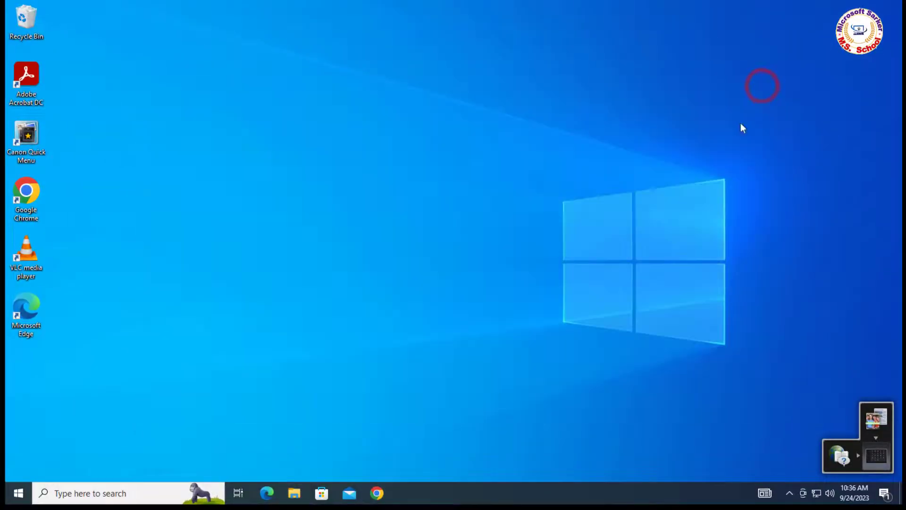
pyautogui.click(18, 493)
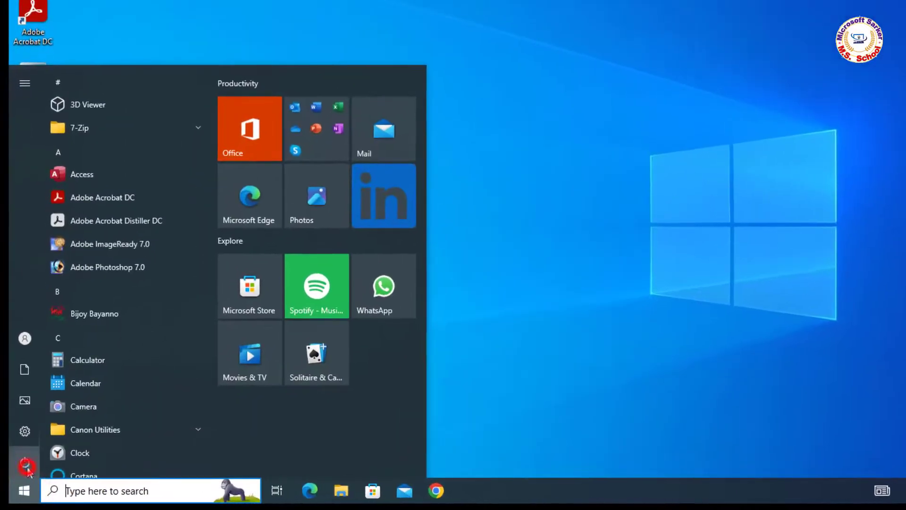
pyautogui.click(26, 467)
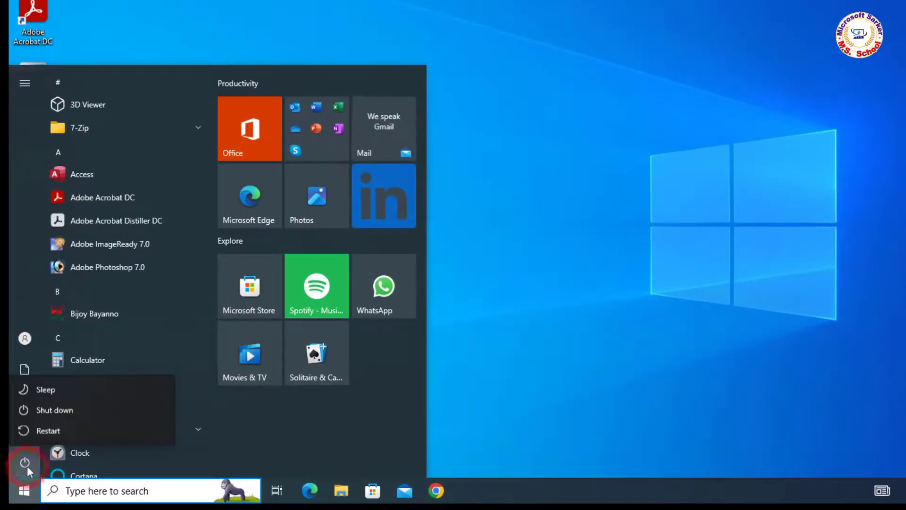
pyautogui.click(49, 428)
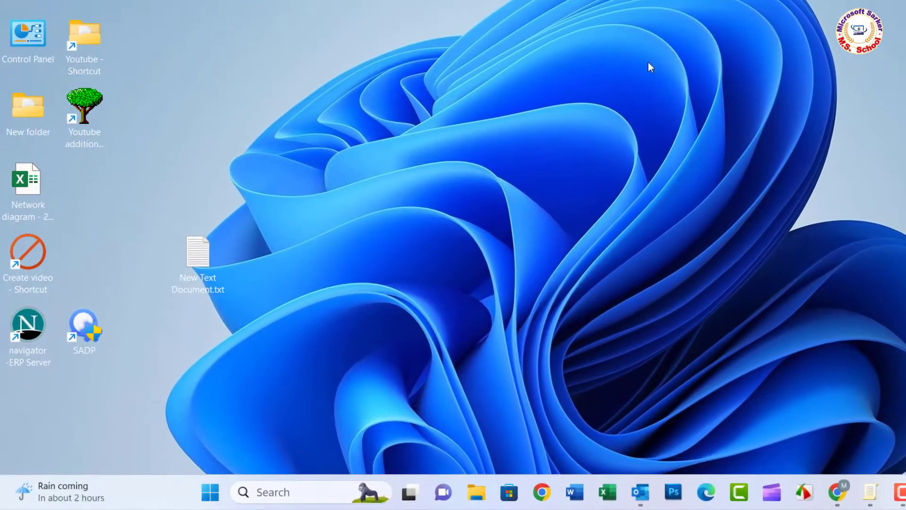
# Step: Open \\192.168.1.50 from the Run dialog to list the 'Shakil Share' folder
pyautogui.press('super+r')
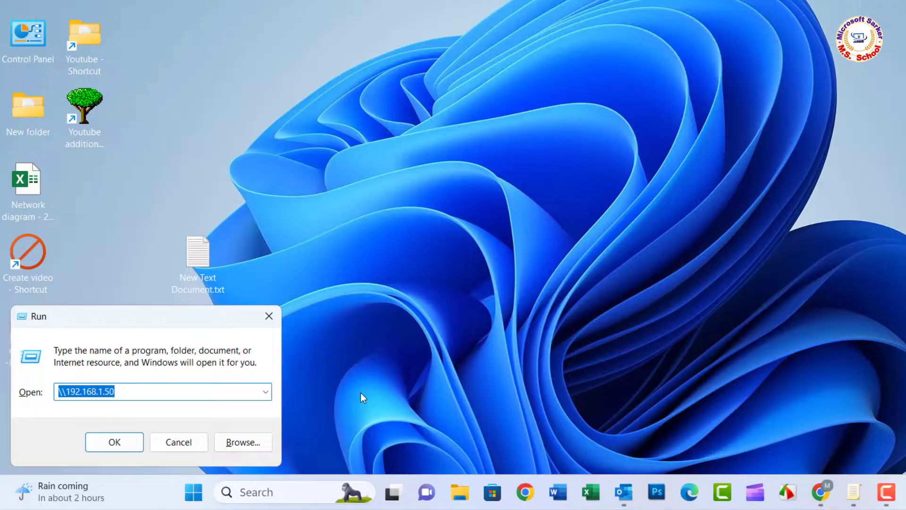
pyautogui.click(227, 392)
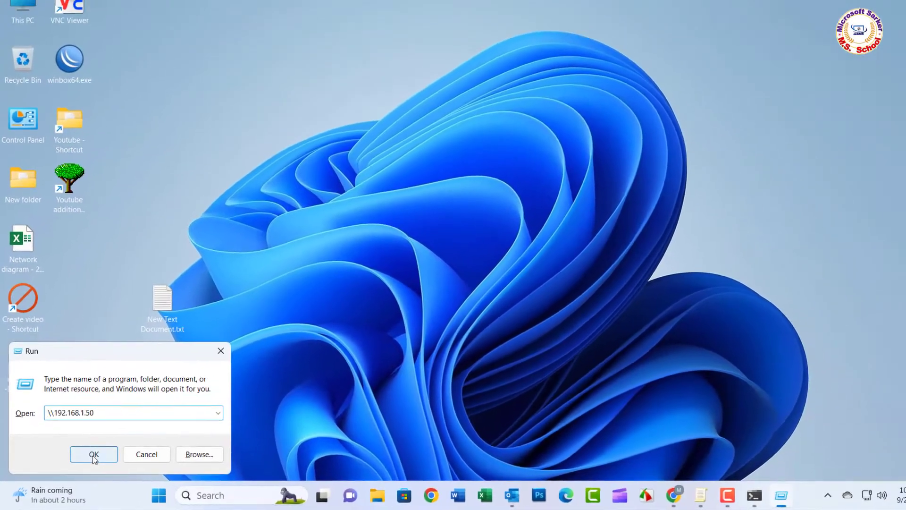
pyautogui.click(88, 455)
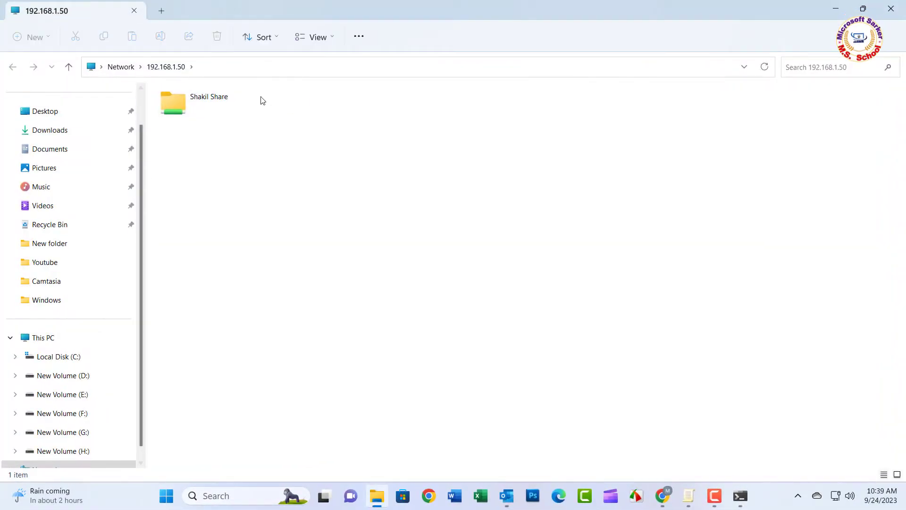